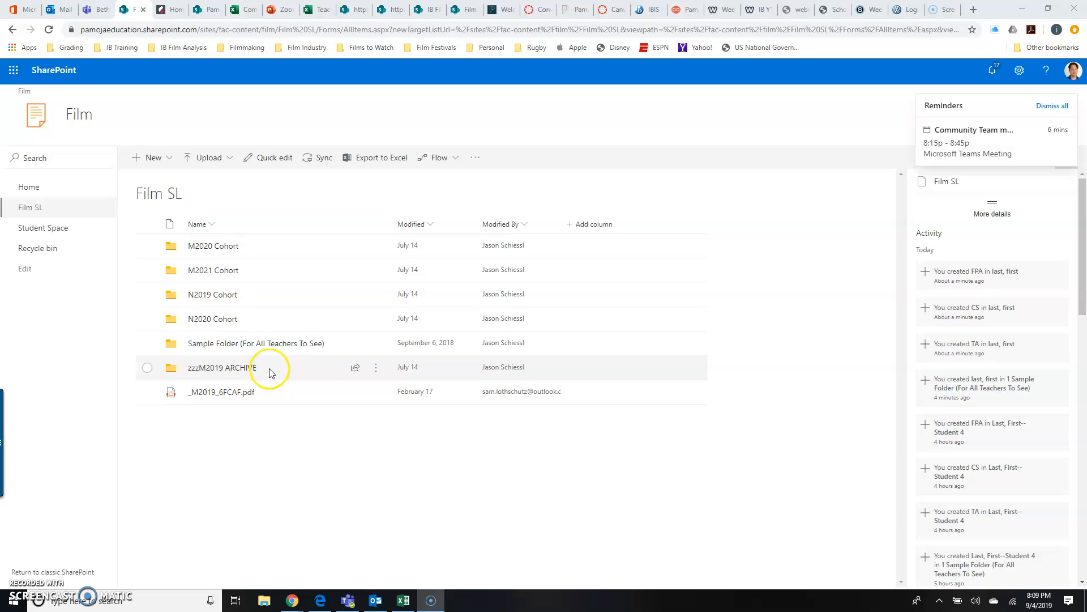
Step: In the M2021 Cohort folder, review the link-sharing settings and student subfolders of the teacher folder directly below the sample folder
click(217, 272)
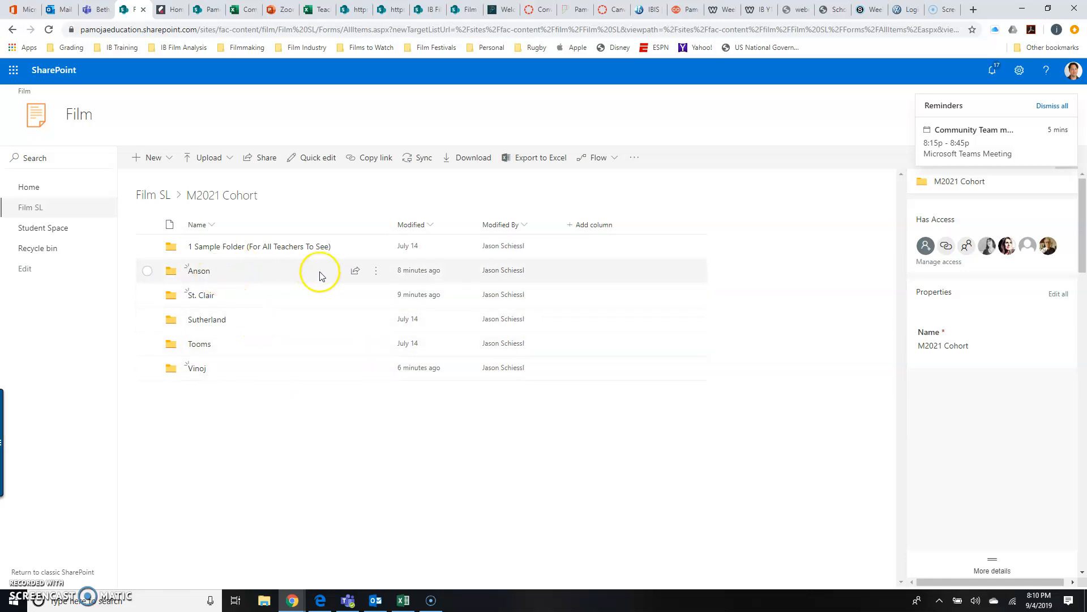
click(377, 272)
click(396, 272)
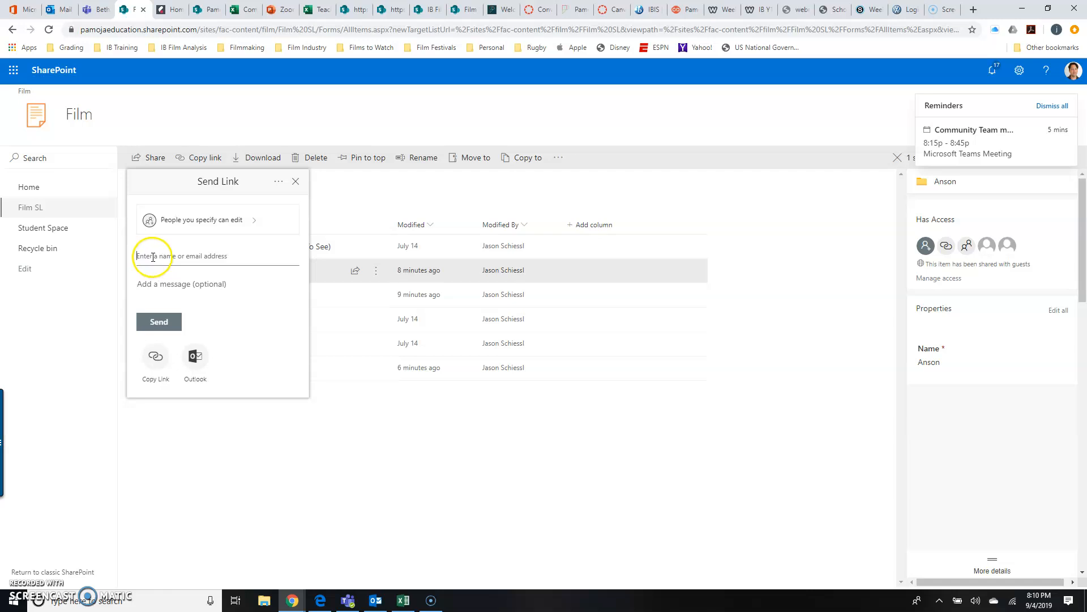
click(235, 220)
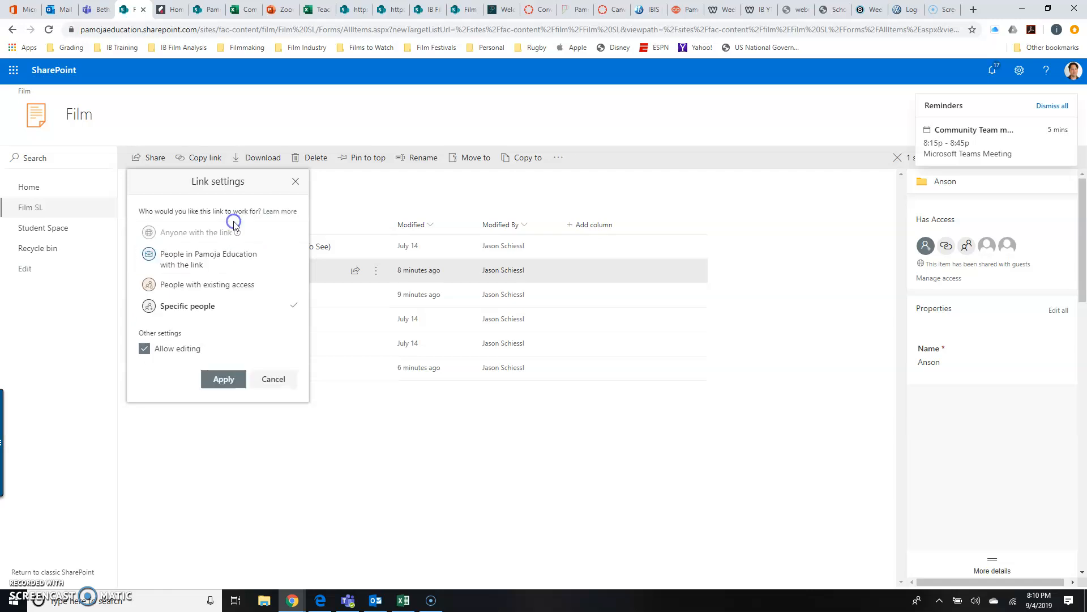
click(223, 376)
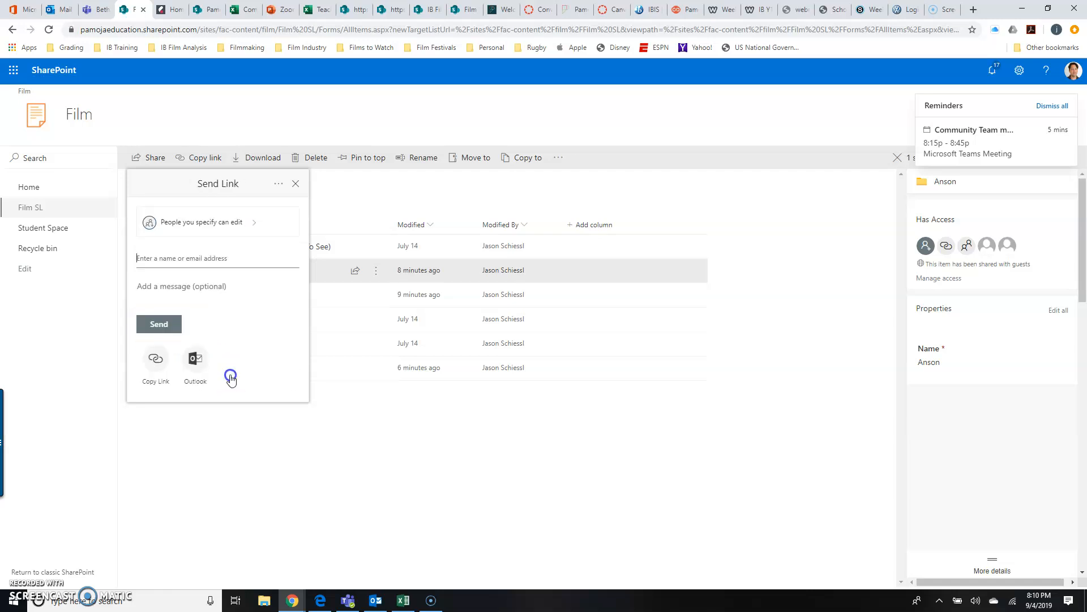
click(297, 185)
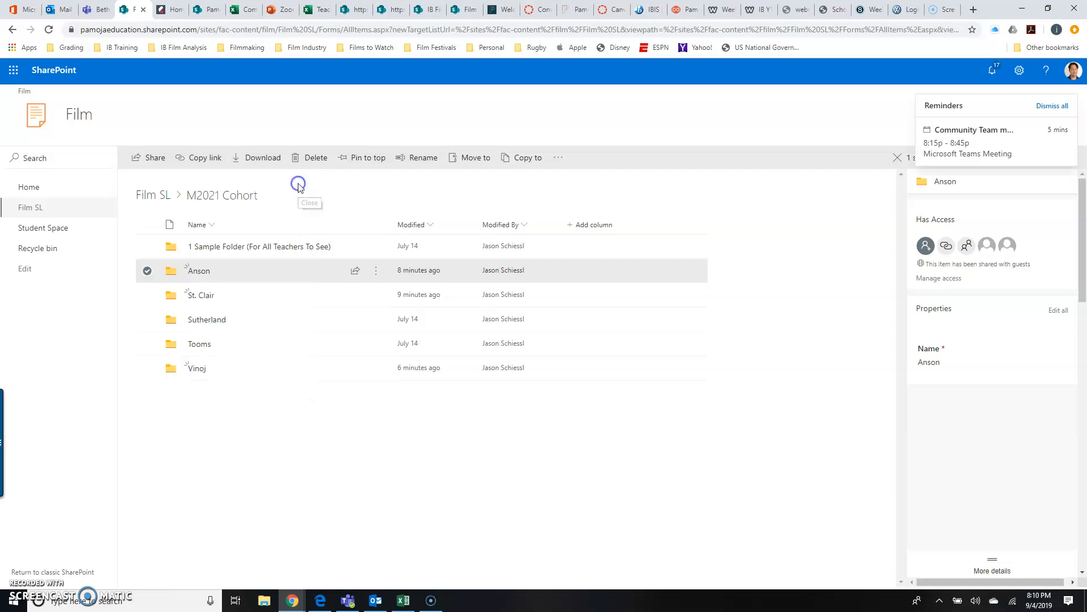
click(205, 272)
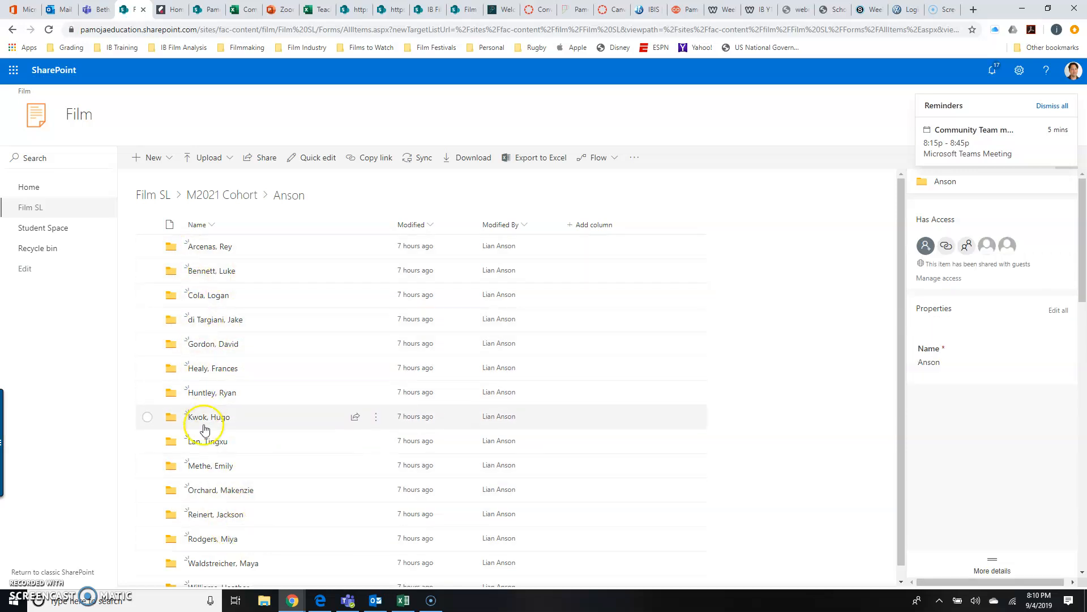
click(199, 198)
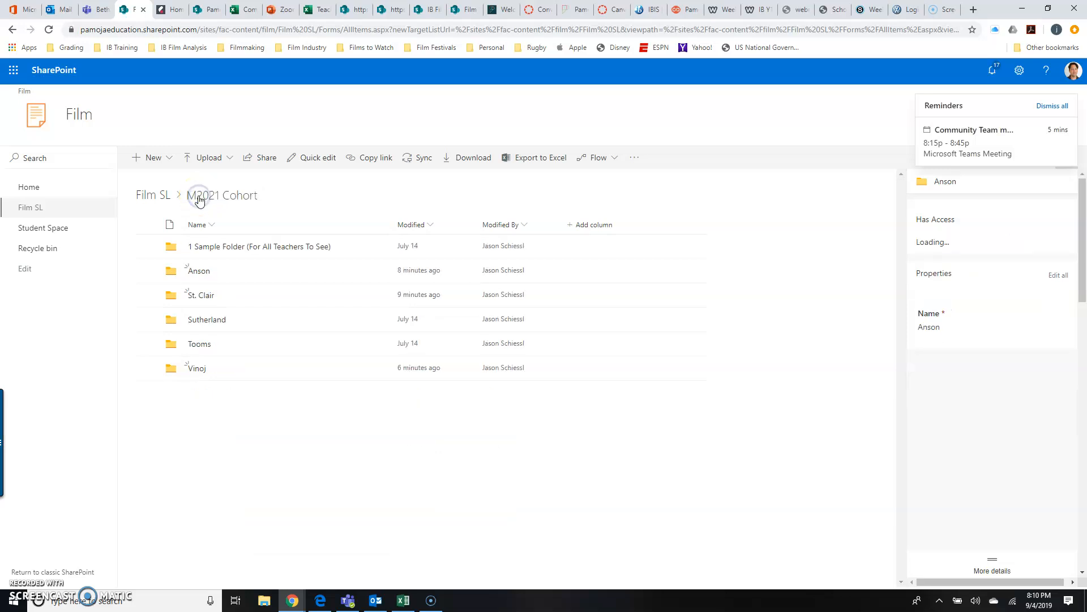
Step: Create a folder named "last, first test" inside 1 Sample Folder (For All Teachers To See)
click(232, 249)
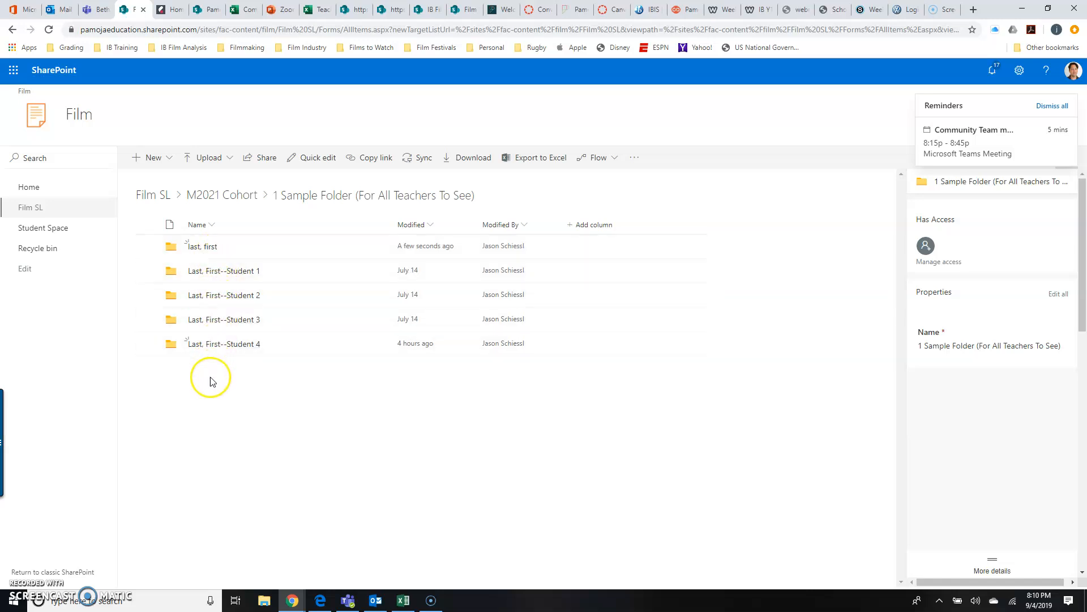
click(151, 160)
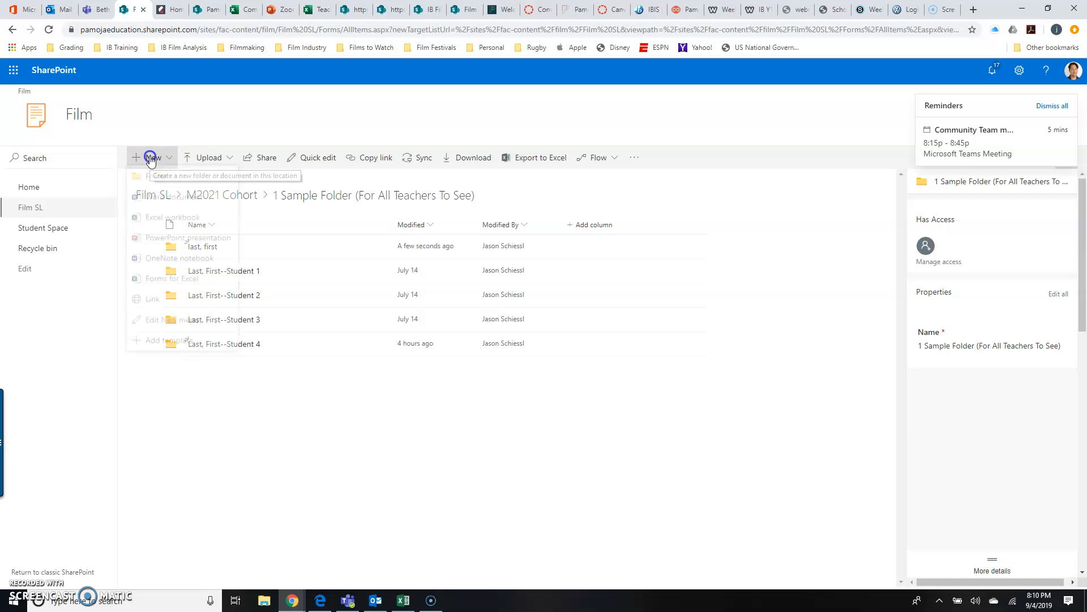
click(151, 178)
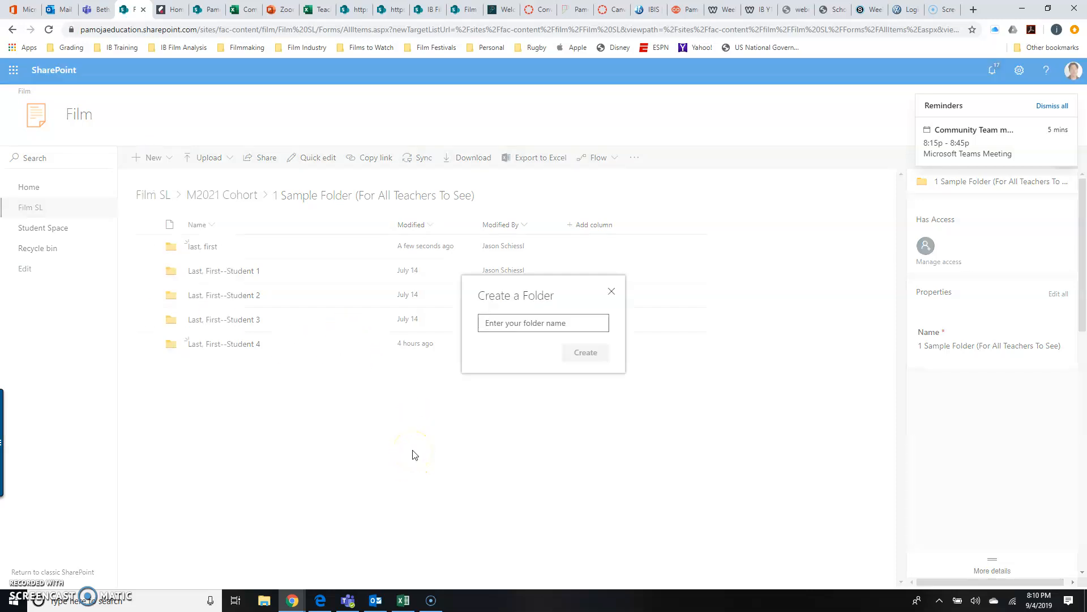
text(last, fir)
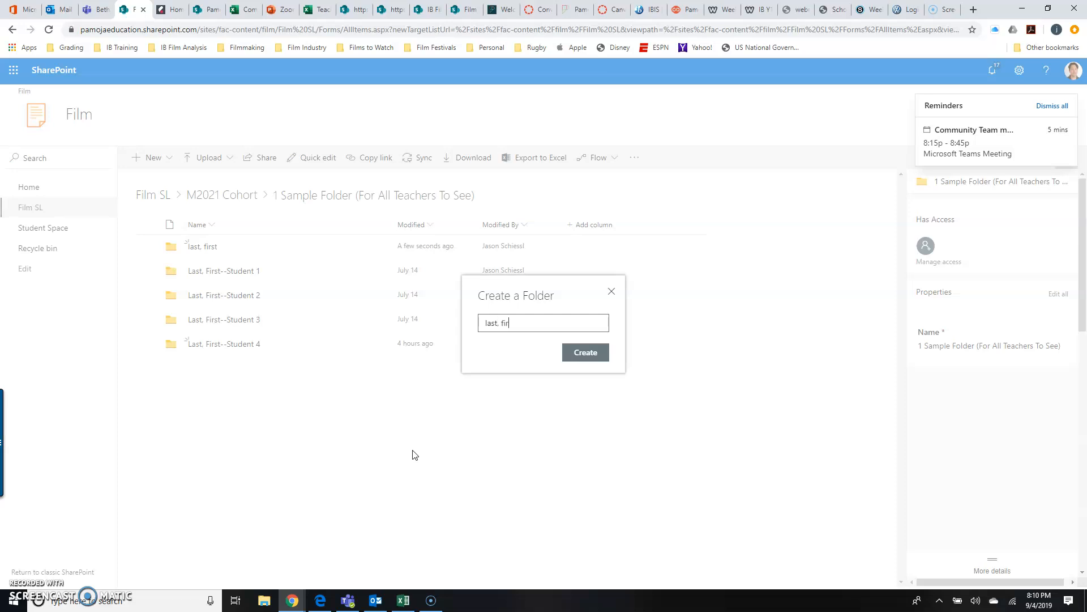
text(st test)
click(604, 356)
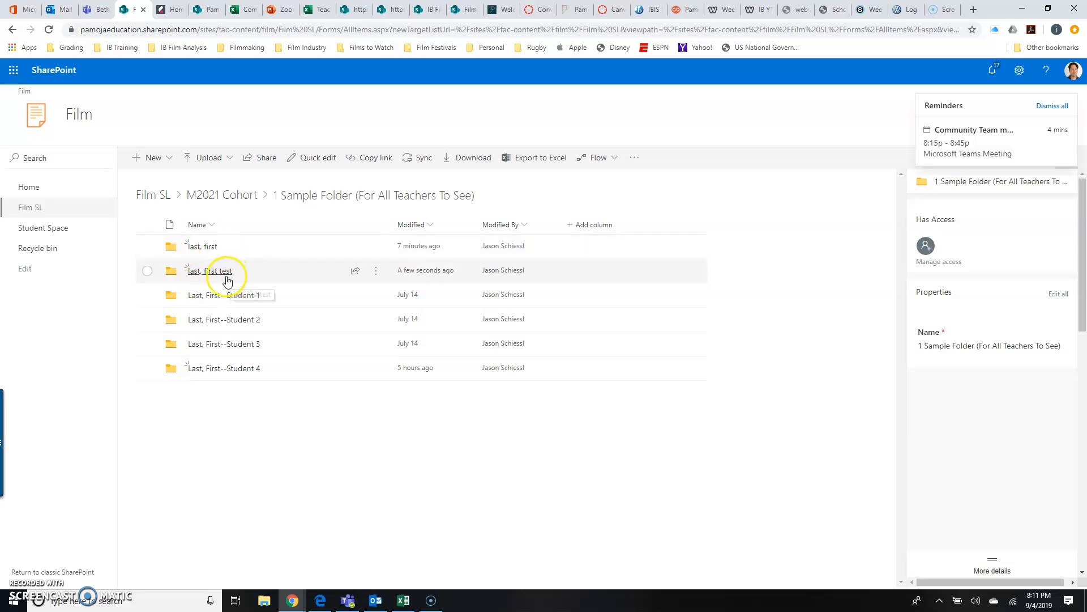
Step: Open the "last, first test" folder to check its contents and return to the sample folder
click(213, 272)
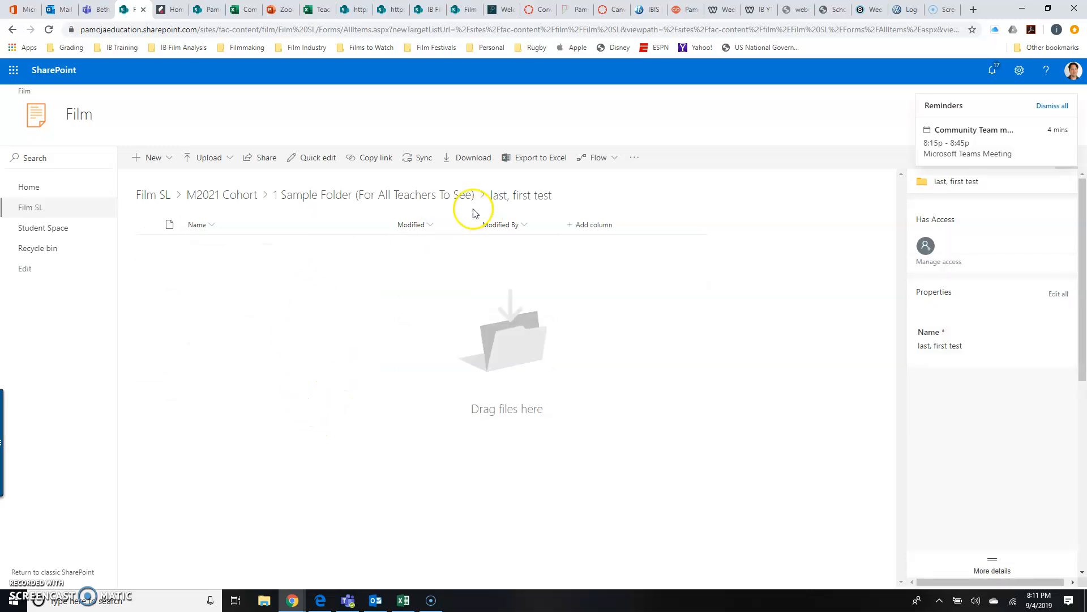
click(395, 198)
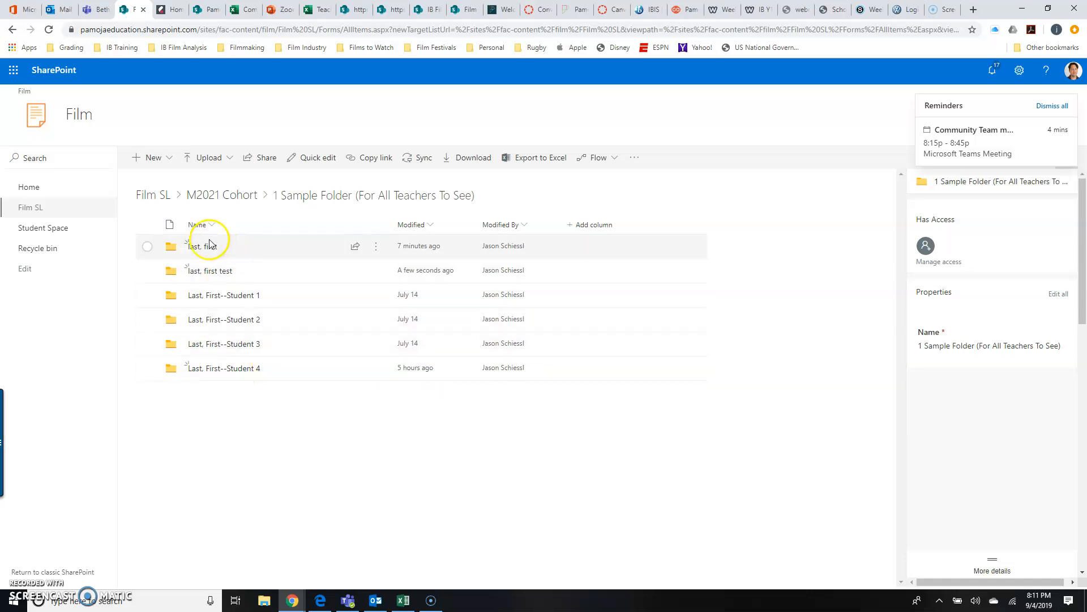
click(203, 274)
click(206, 244)
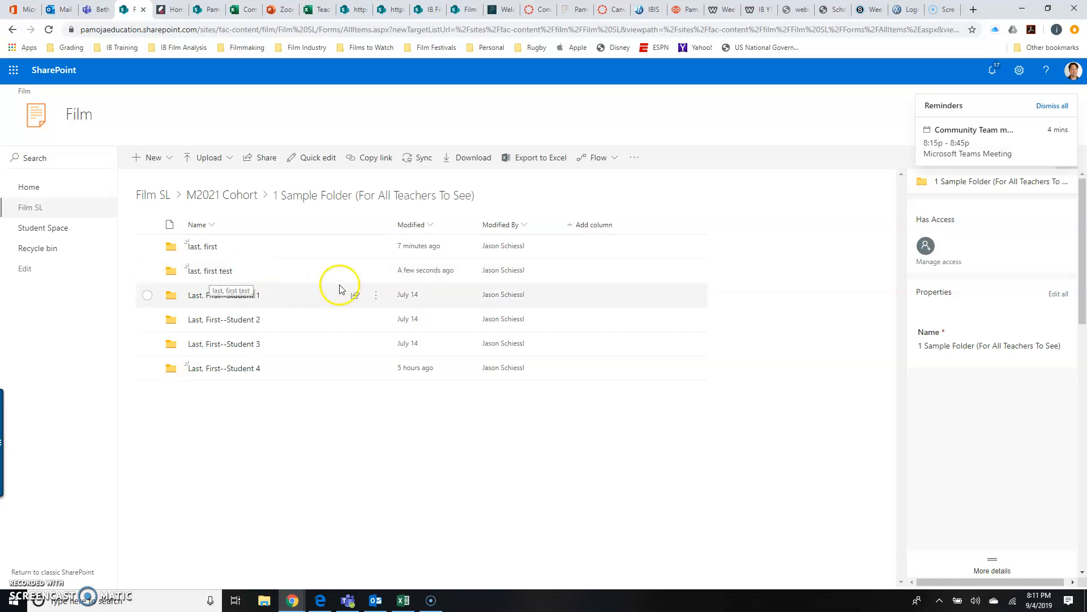
Step: Start sharing the "last, first test" folder with a link for specific people and editing allowed
click(376, 273)
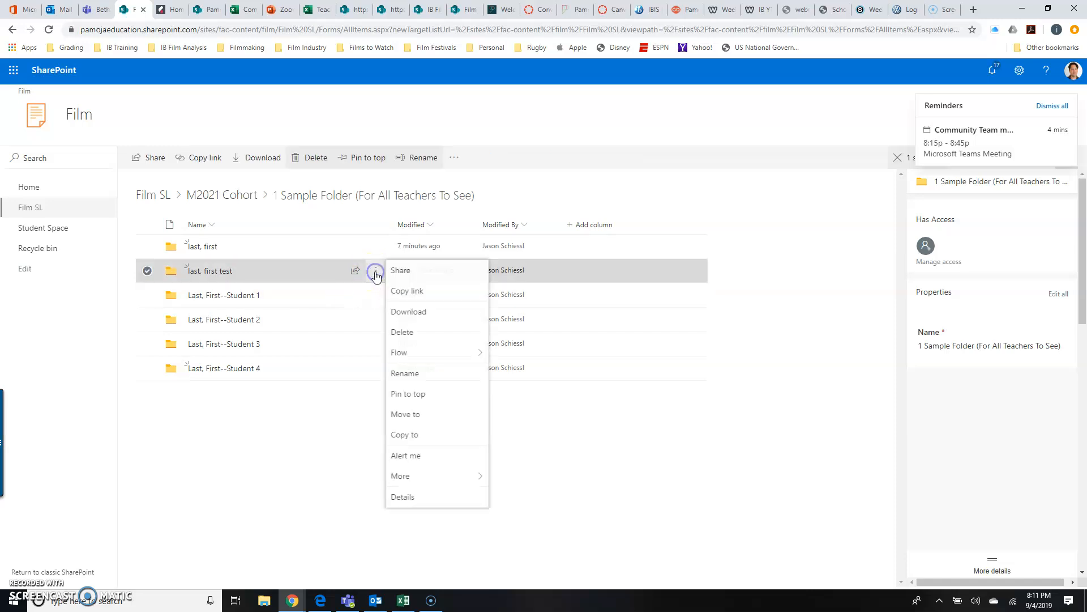
click(399, 270)
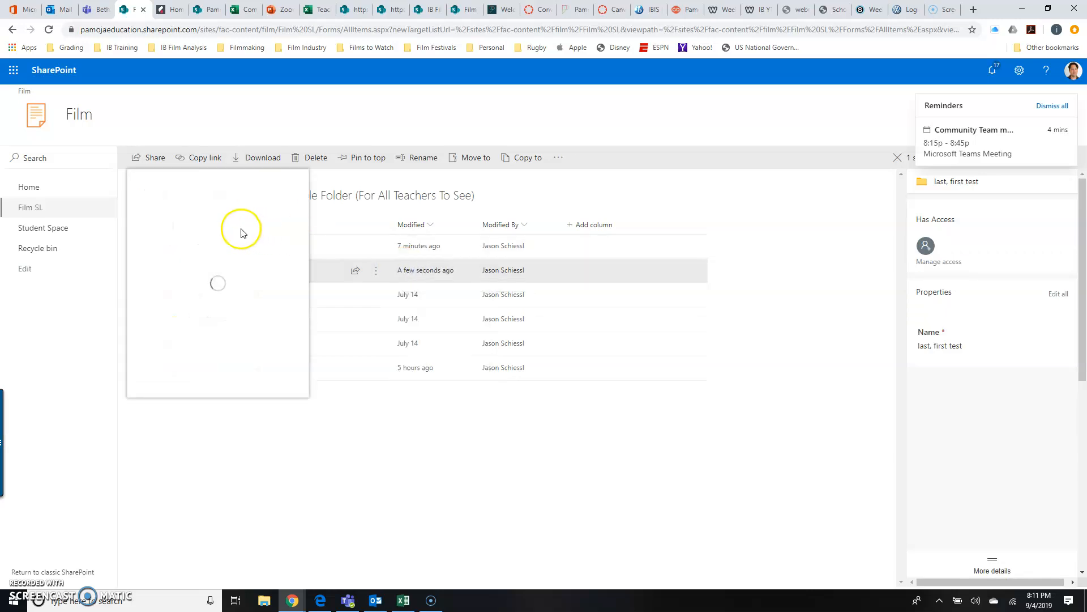
click(184, 225)
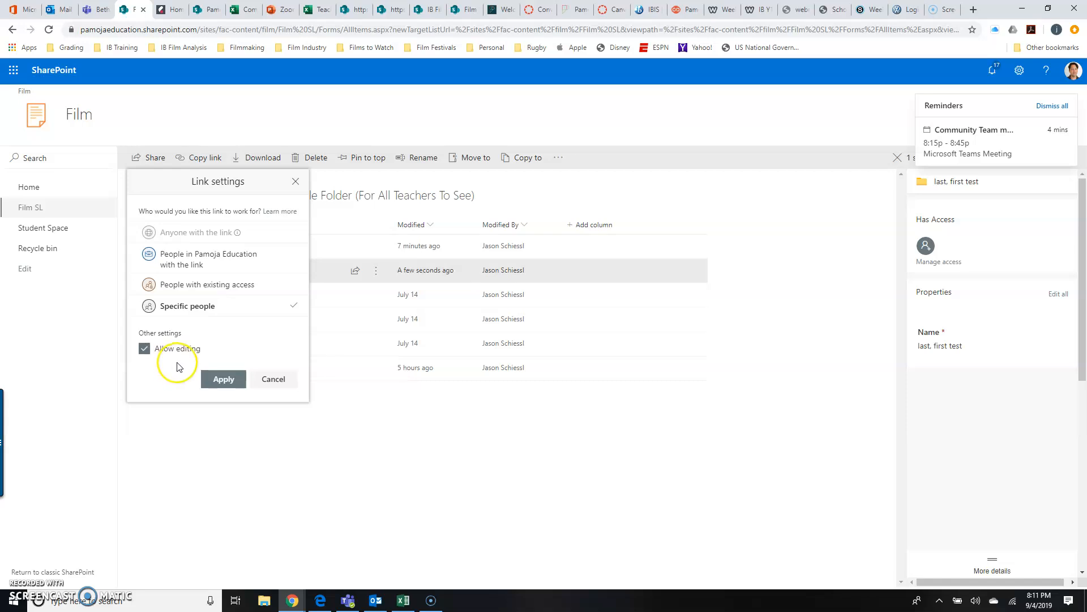
click(223, 378)
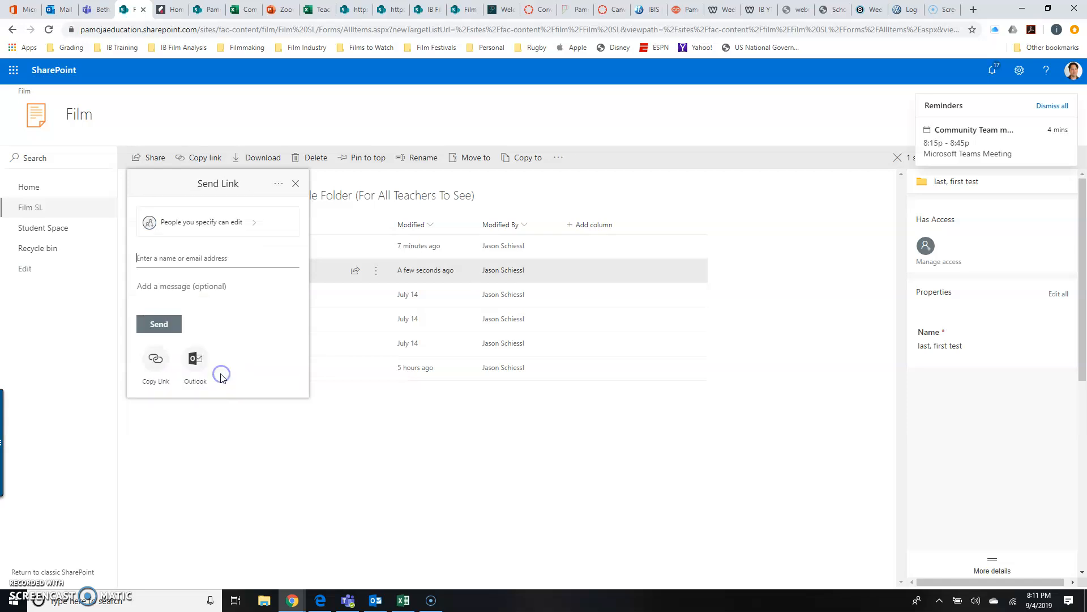
Step: Send the link to the student's e-mail address with the message "Hi this is your folder. Please create your assessment folders"
click(154, 258)
text(jason)
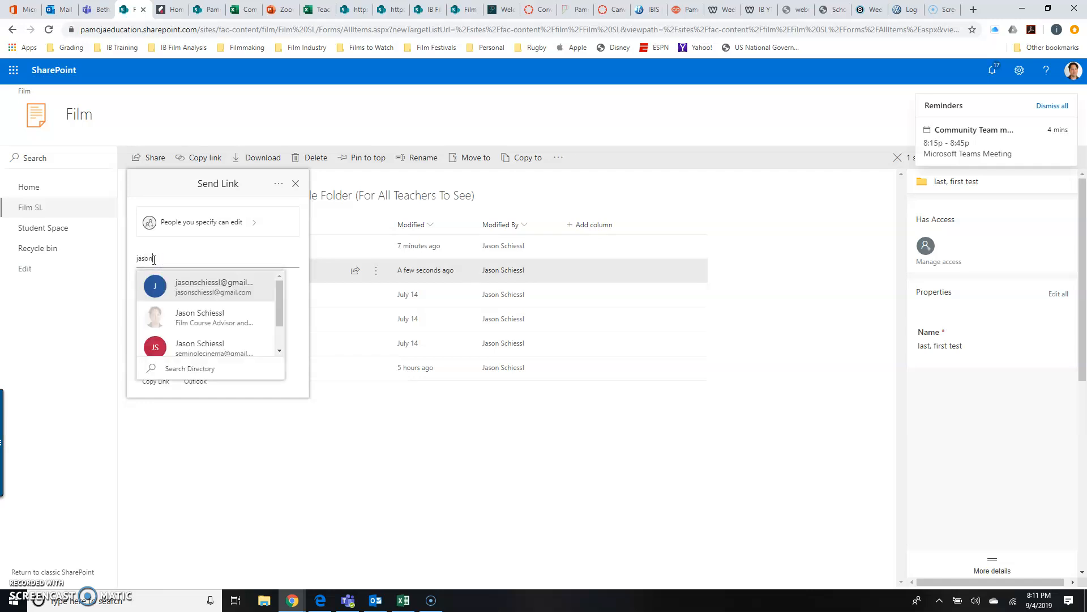
click(181, 285)
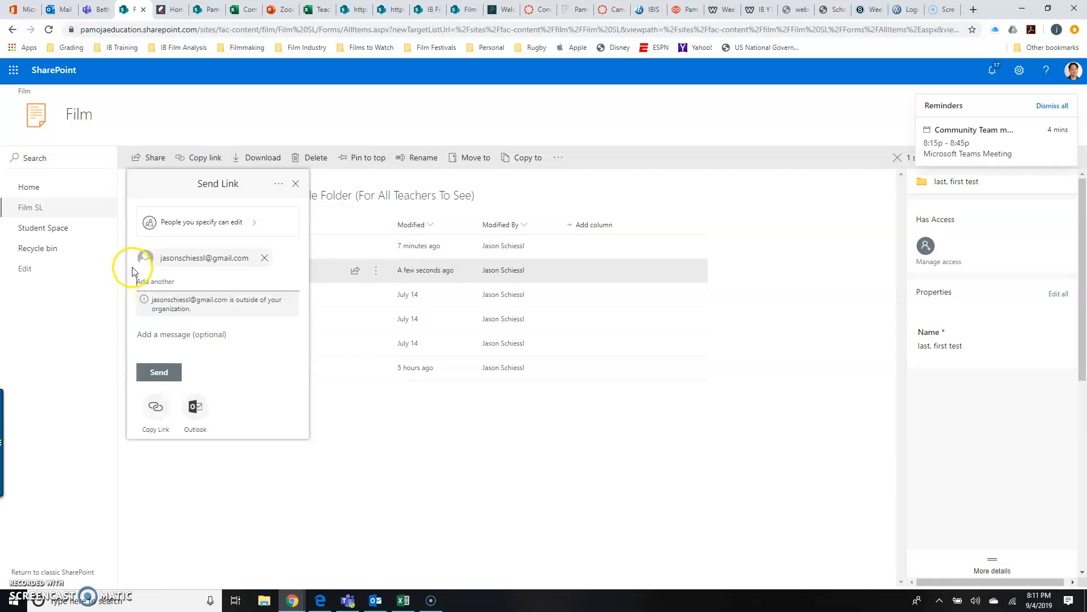
click(237, 271)
text(Hi this)
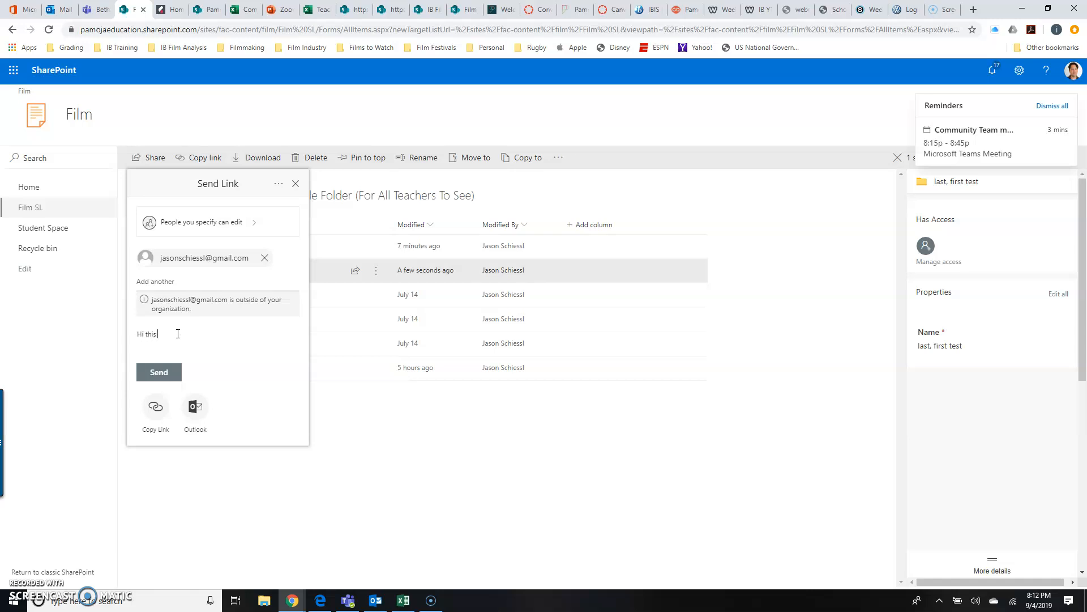
text( is your folder.  Please create your assessment folders)
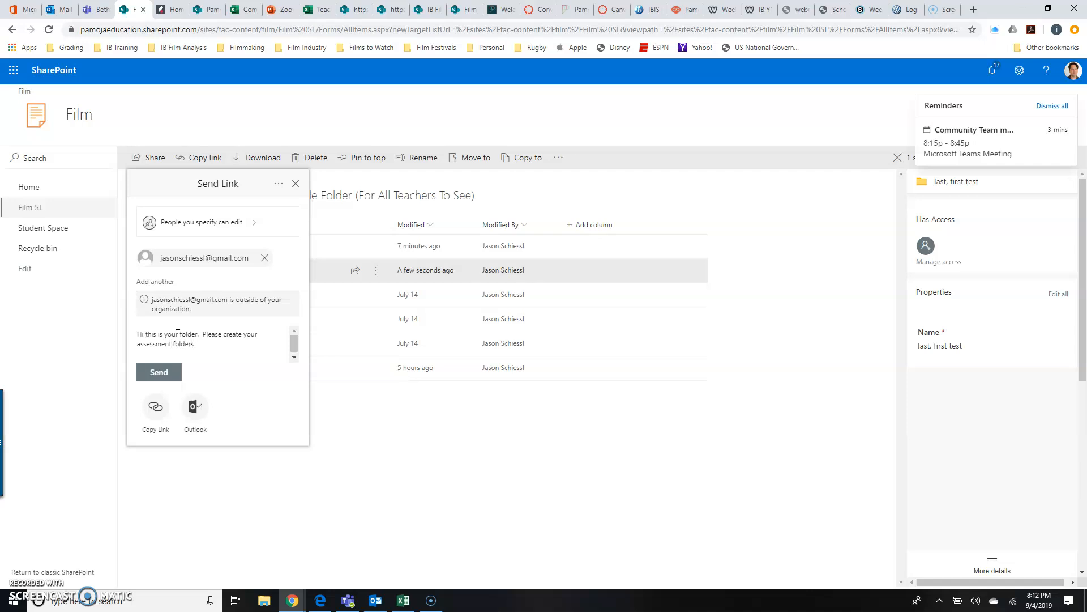
click(168, 377)
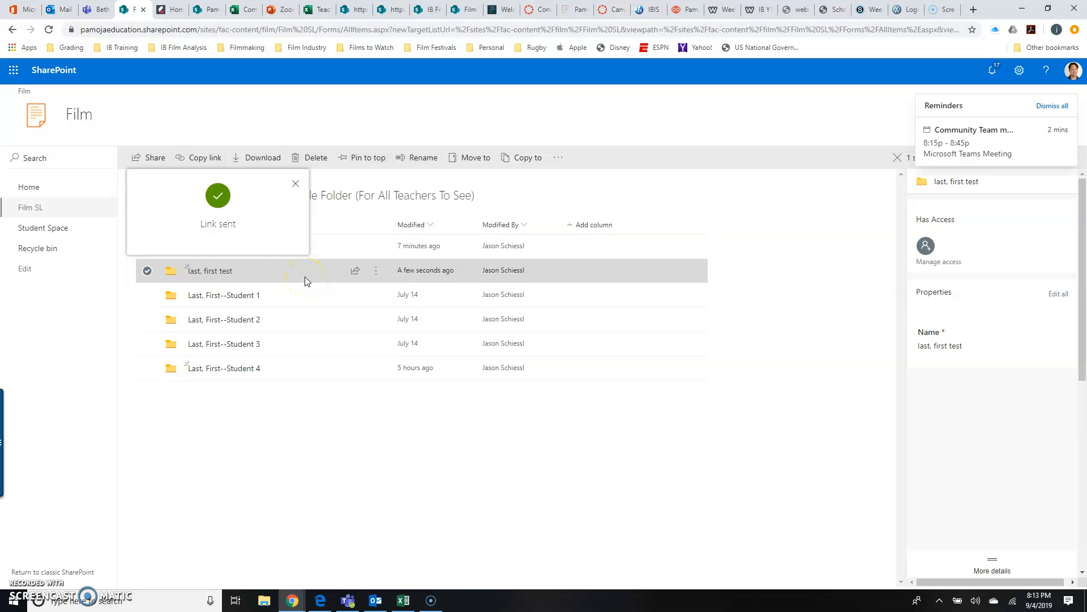
Step: Create a folder named TA inside the "last, first test" folder
click(212, 273)
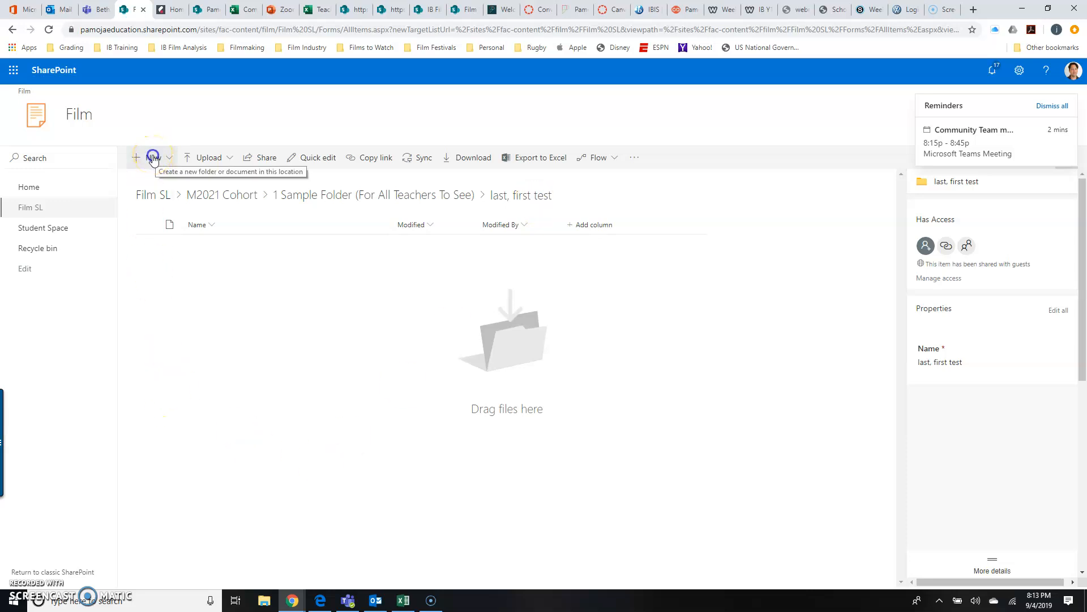
click(153, 159)
click(158, 181)
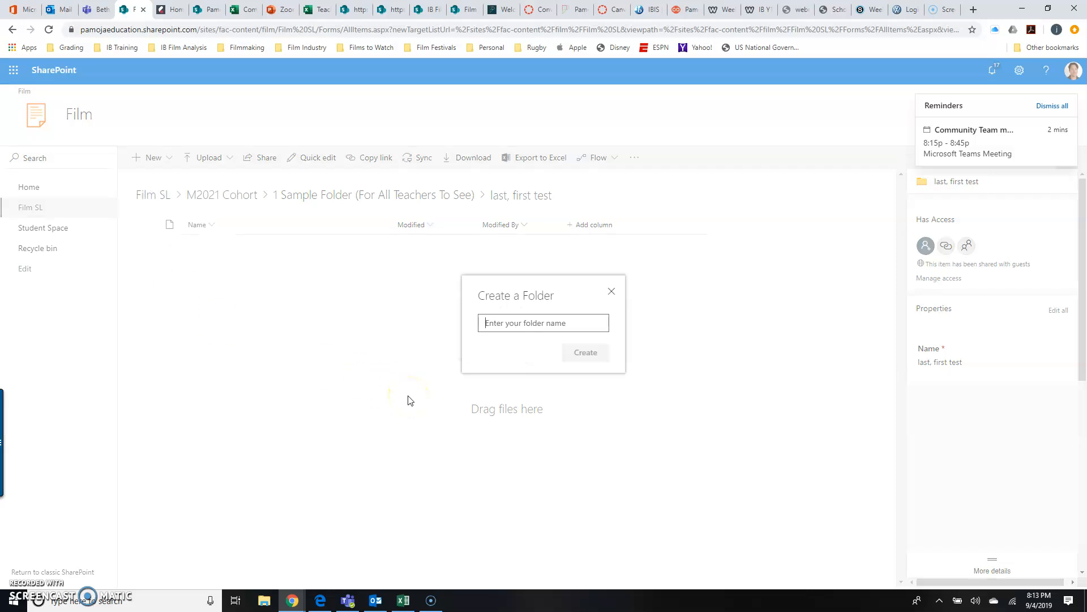
text(TA)
click(584, 354)
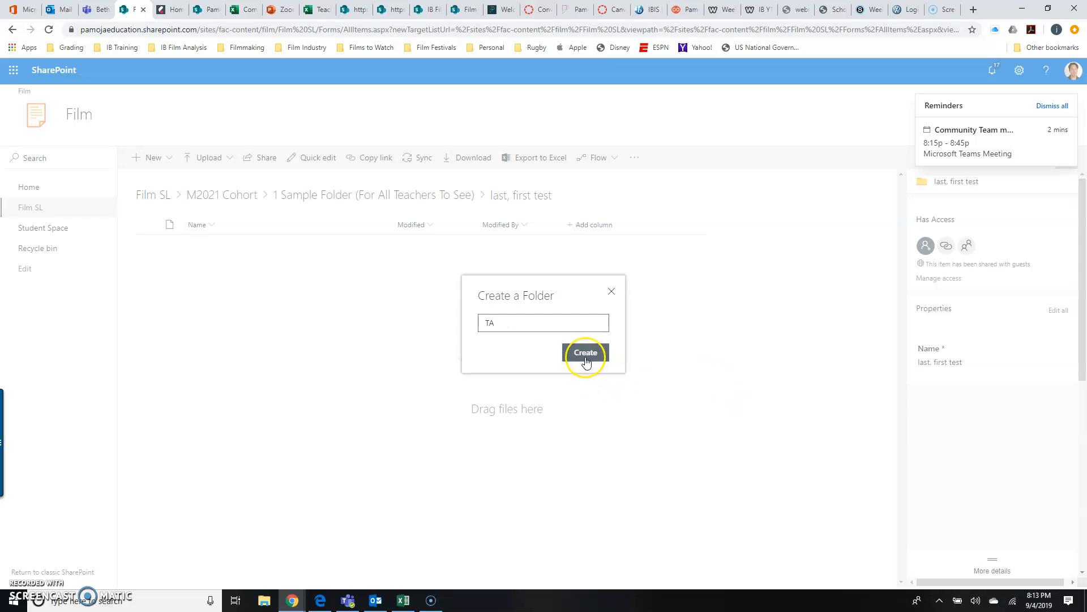
Step: Add a CS folder alongside the TA folder in "last, first test"
click(146, 158)
click(138, 176)
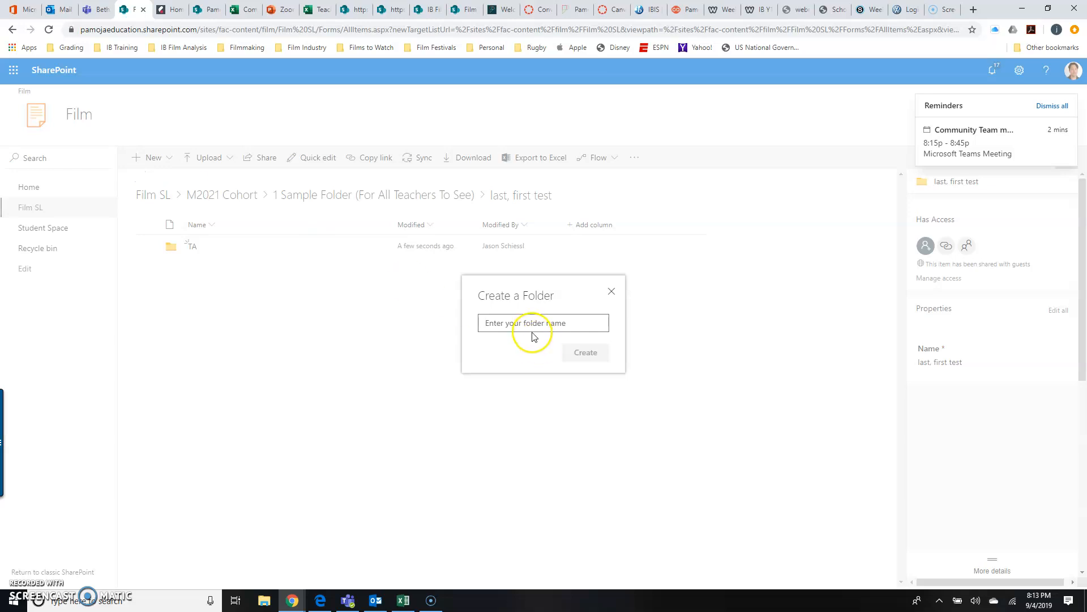
text(cs)
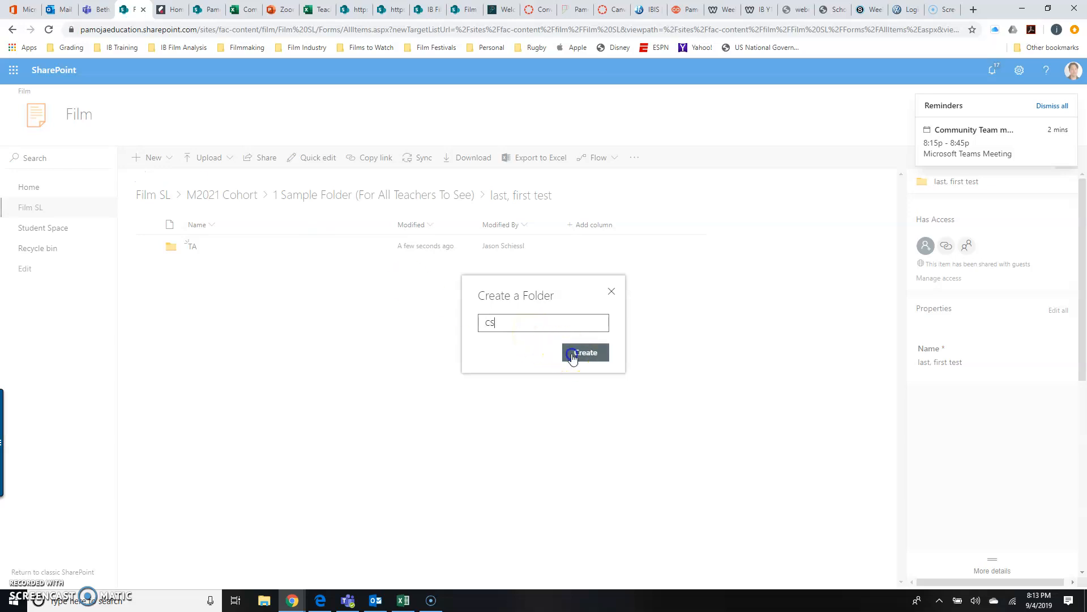
click(574, 354)
Step: Add a third assessment folder named FPA in the "last, first test" folder
click(148, 164)
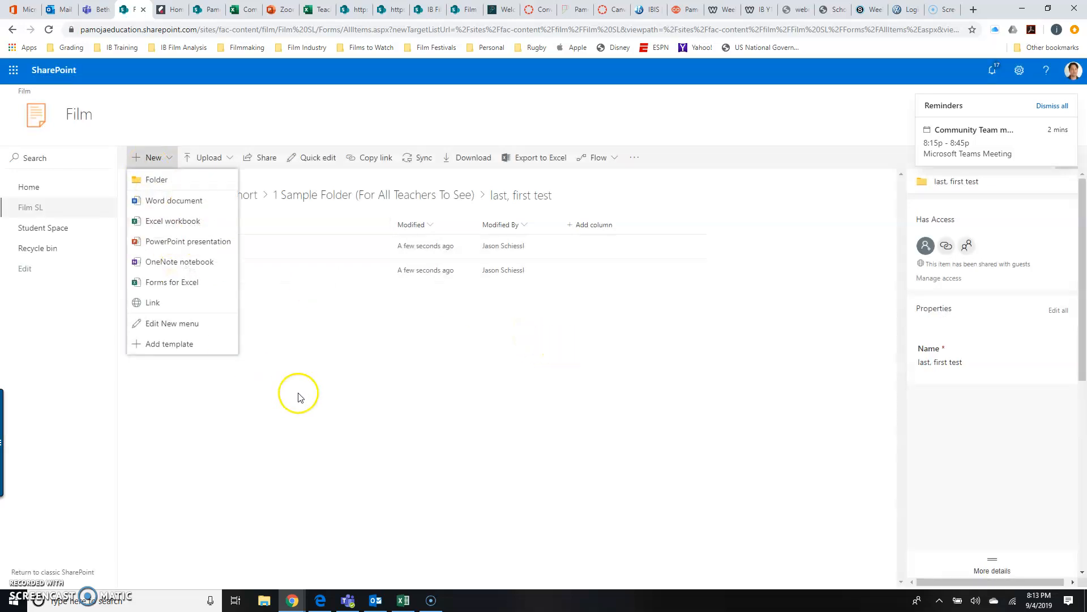
click(154, 177)
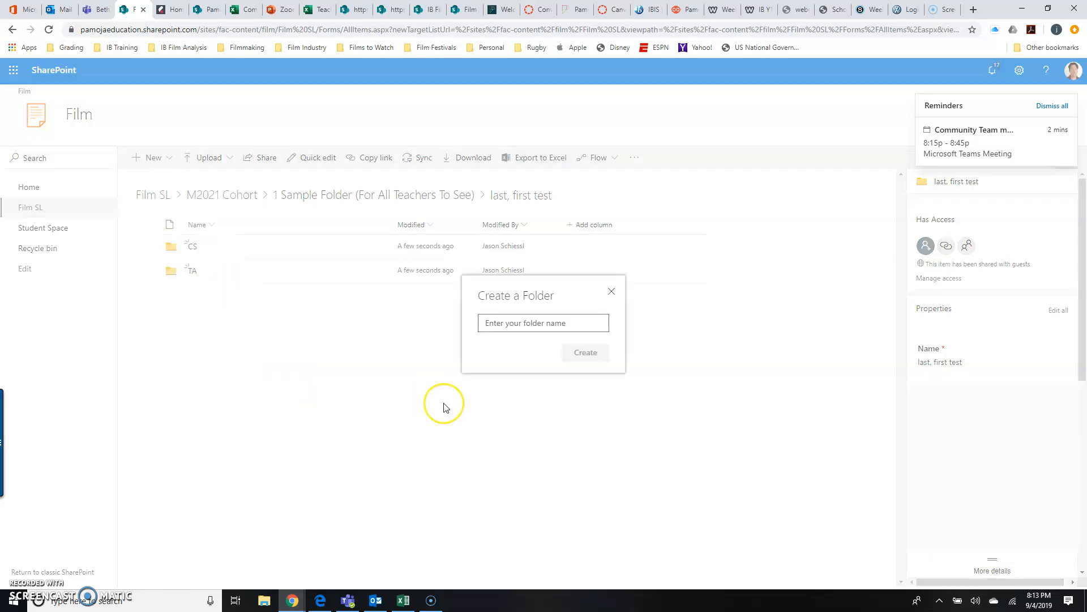
text(FPA)
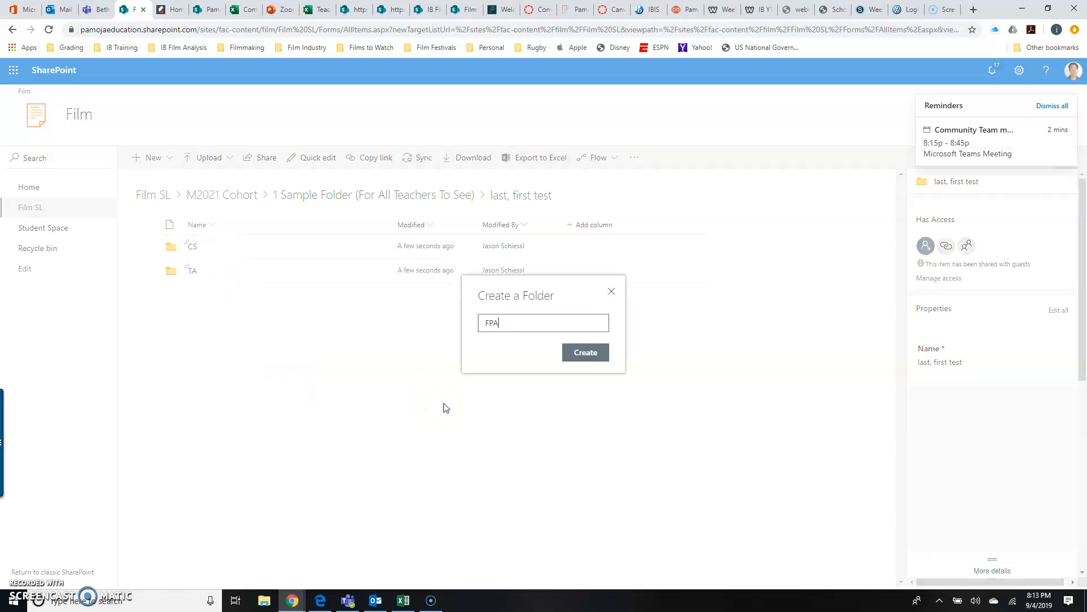
click(584, 352)
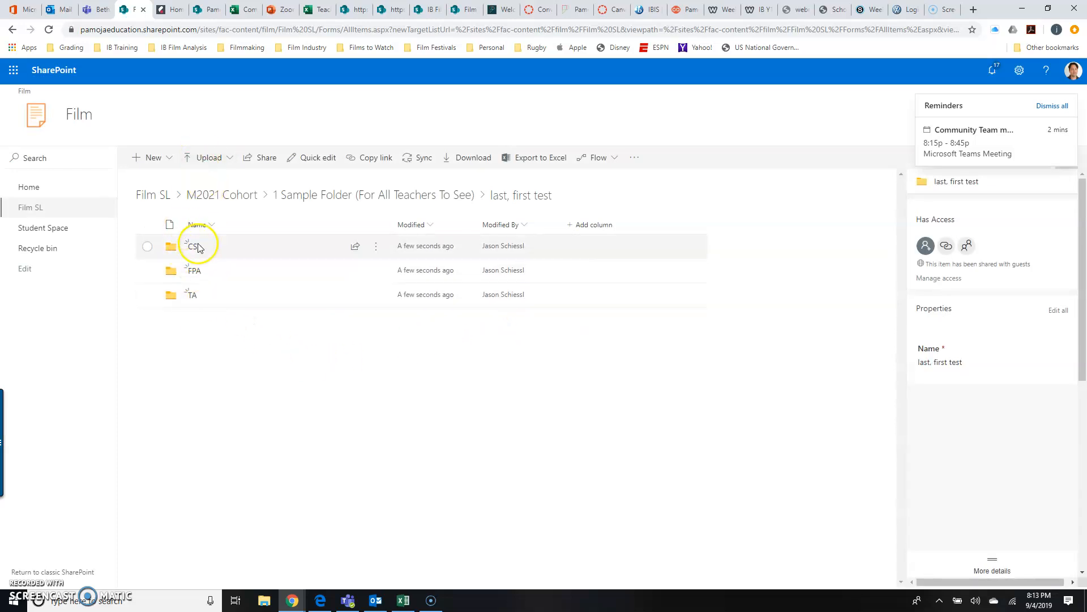
Step: Open the CS folder, view its upload options without uploading anything, and return to the "last, first test" folder
click(169, 247)
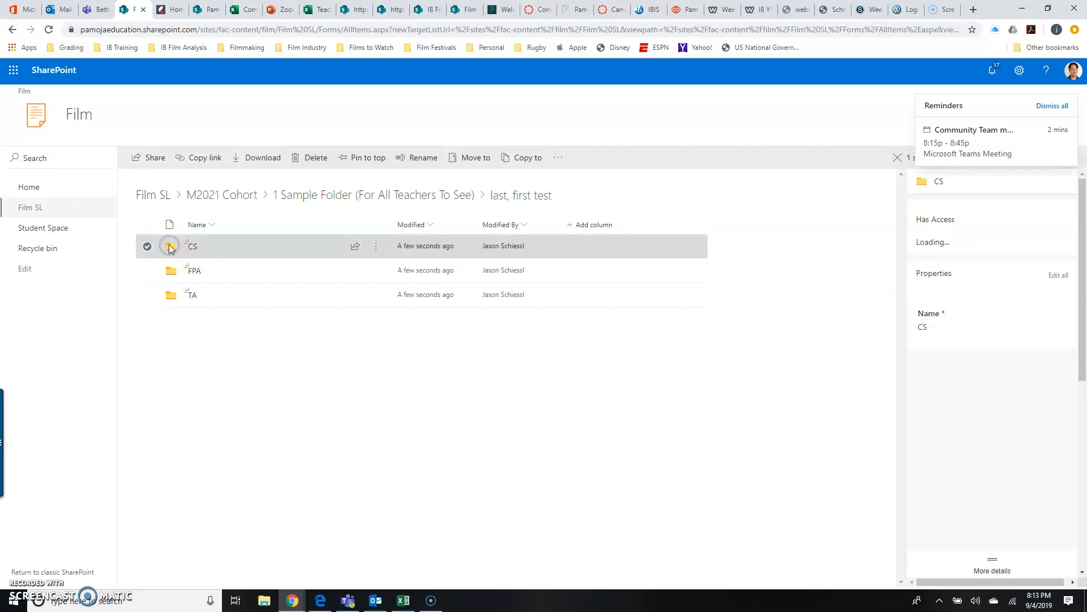
double_click(264, 246)
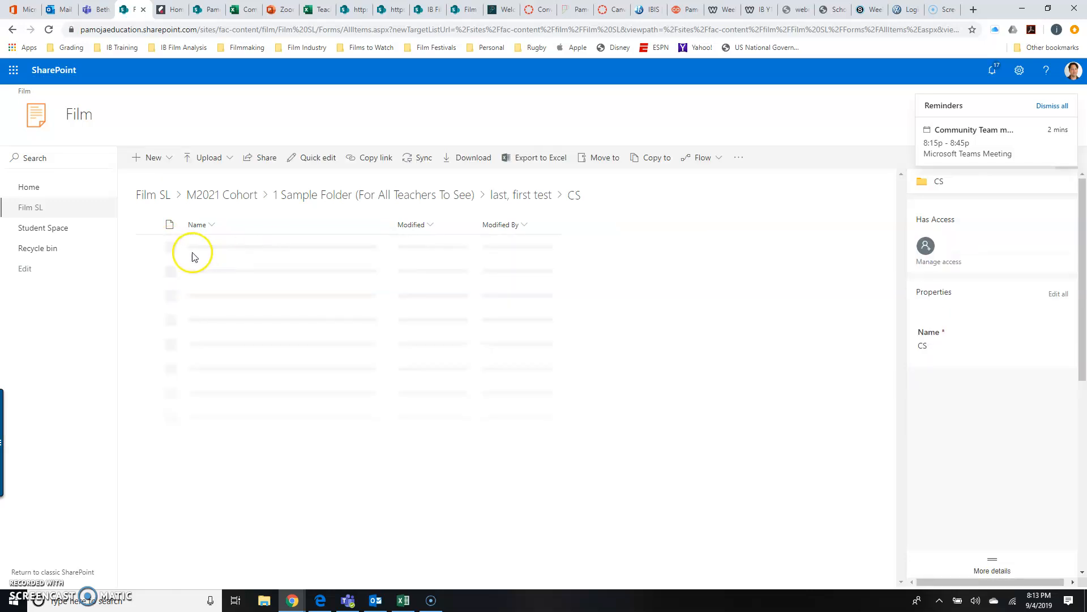
click(205, 164)
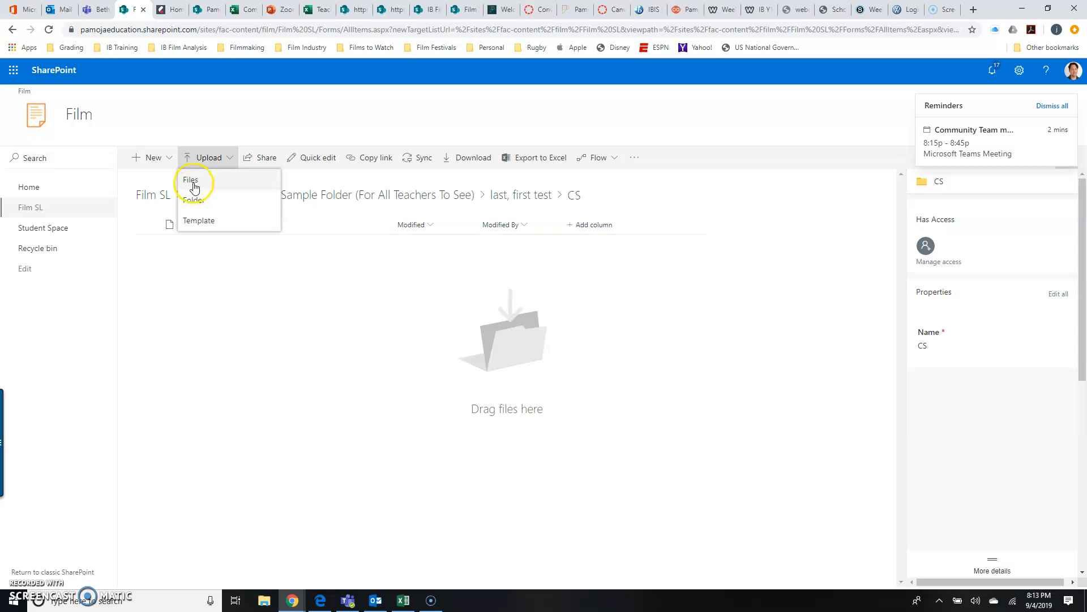
click(322, 389)
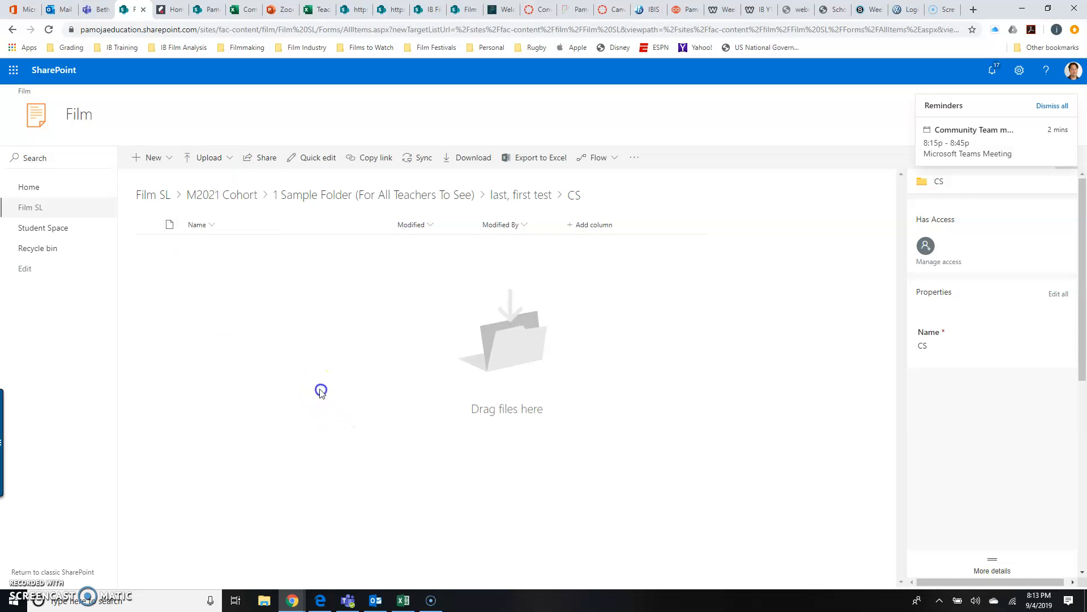
click(505, 195)
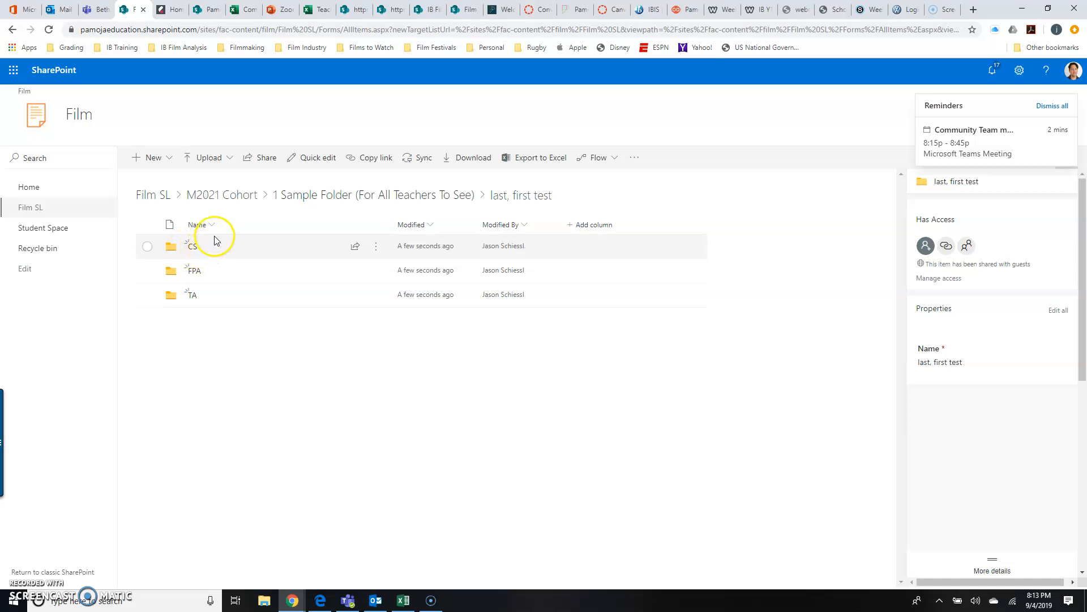
Step: Go back up through the sample folder to the root of the Film SL library
click(309, 198)
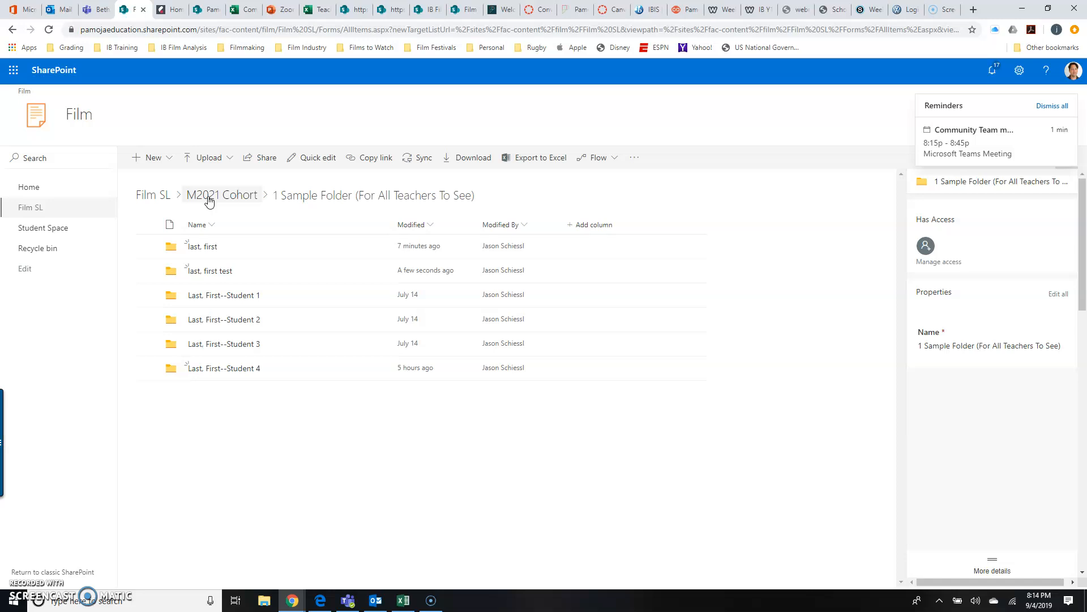
click(151, 198)
click(151, 197)
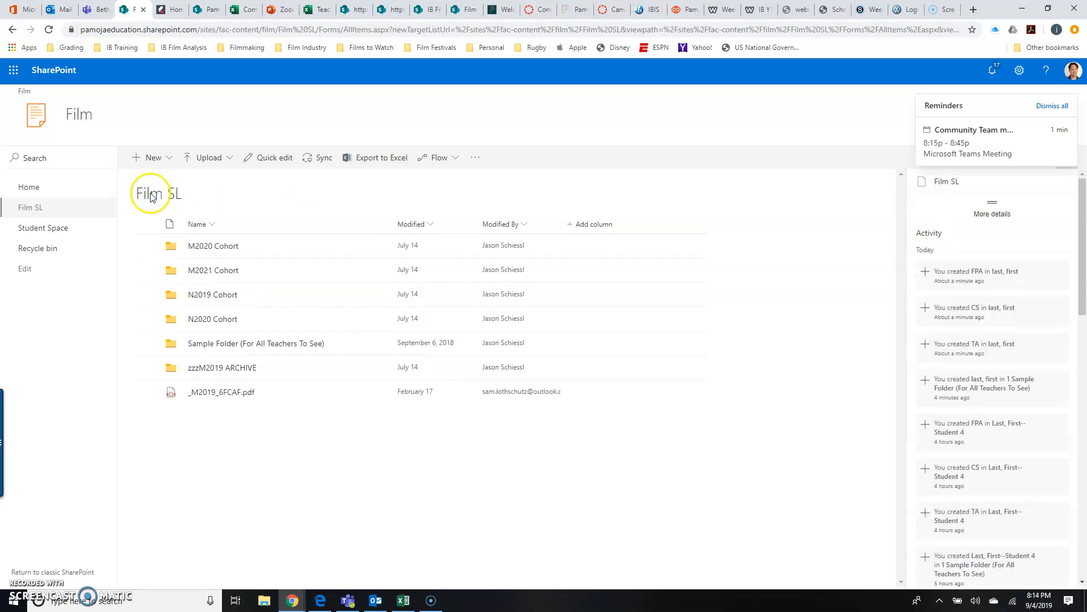